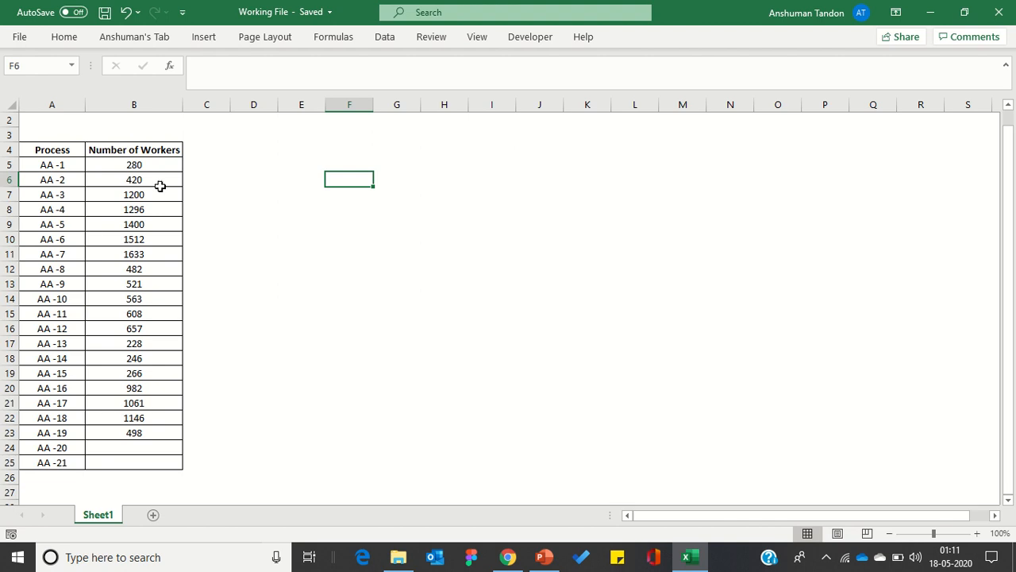
left_click_drag(41, 166, 118, 163)
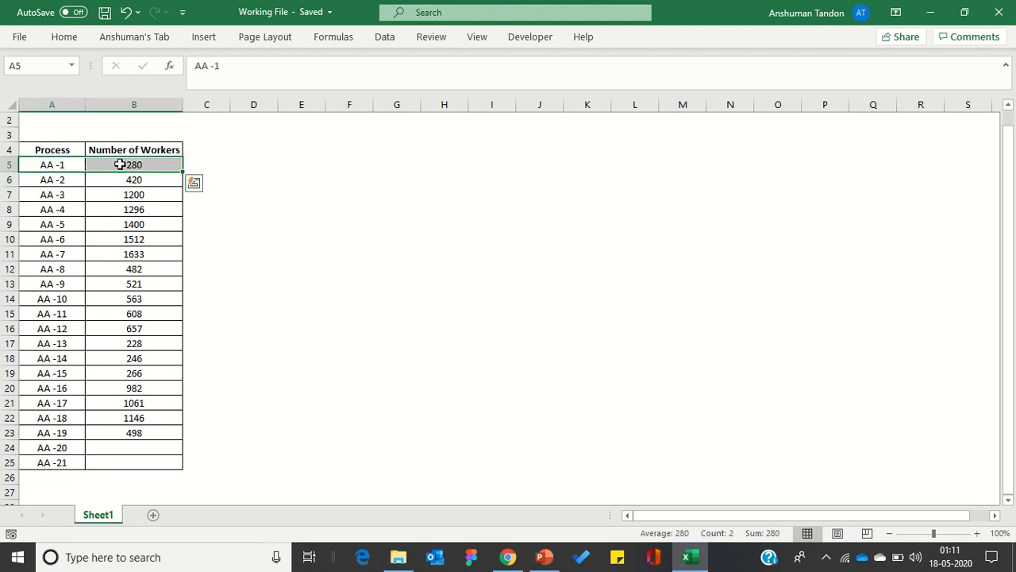
left_click(287, 239)
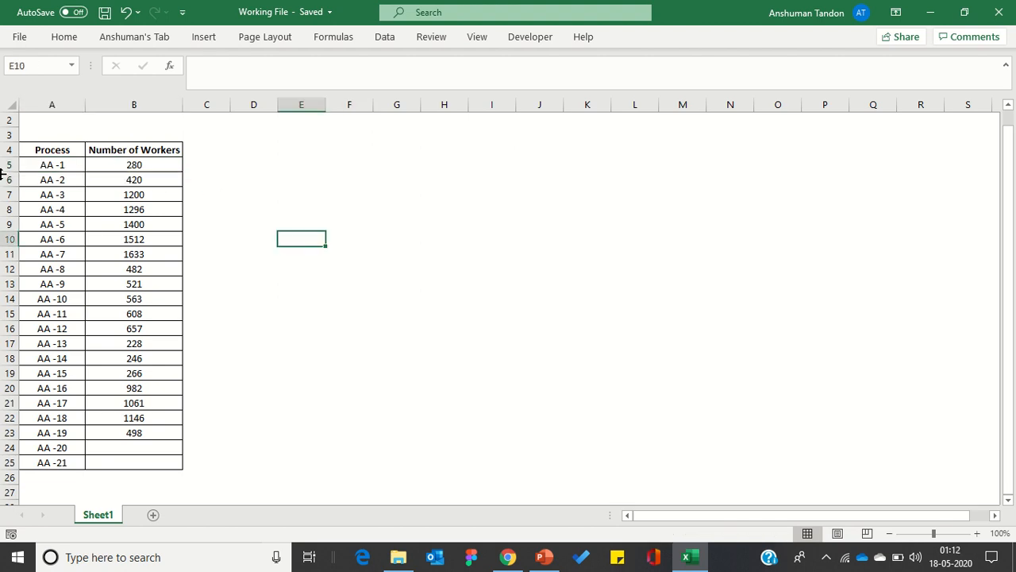
Start a new conditional formatting rule for cell A5 that uses a formula to determine which cells to format.
left_click(31, 161)
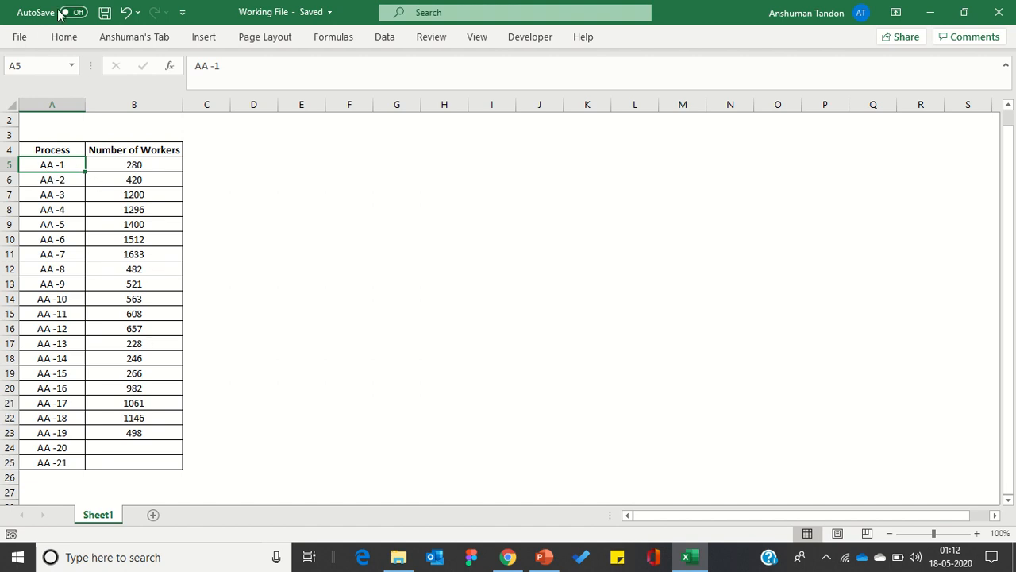
left_click(63, 37)
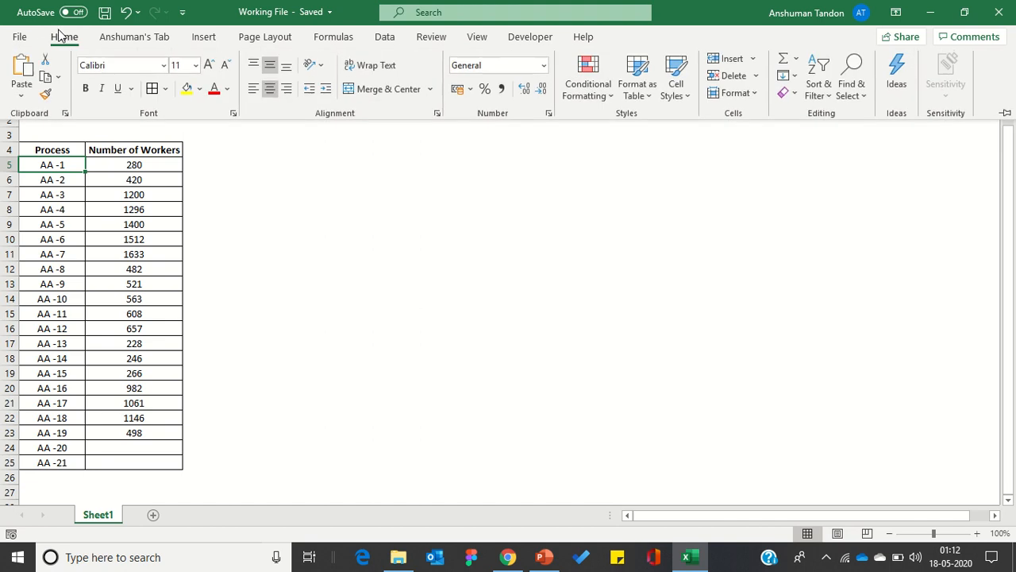
left_click(579, 93)
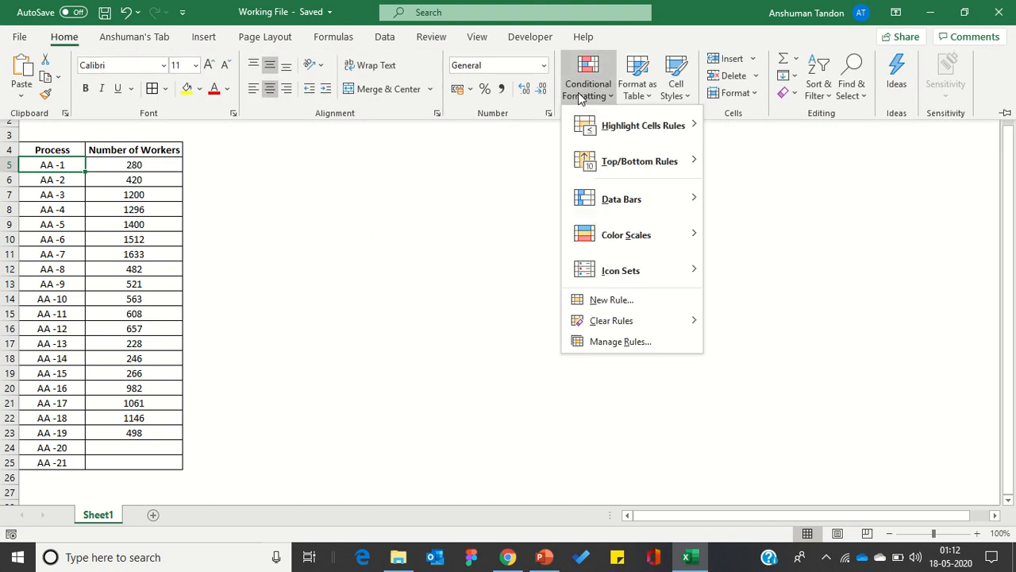
left_click(601, 303)
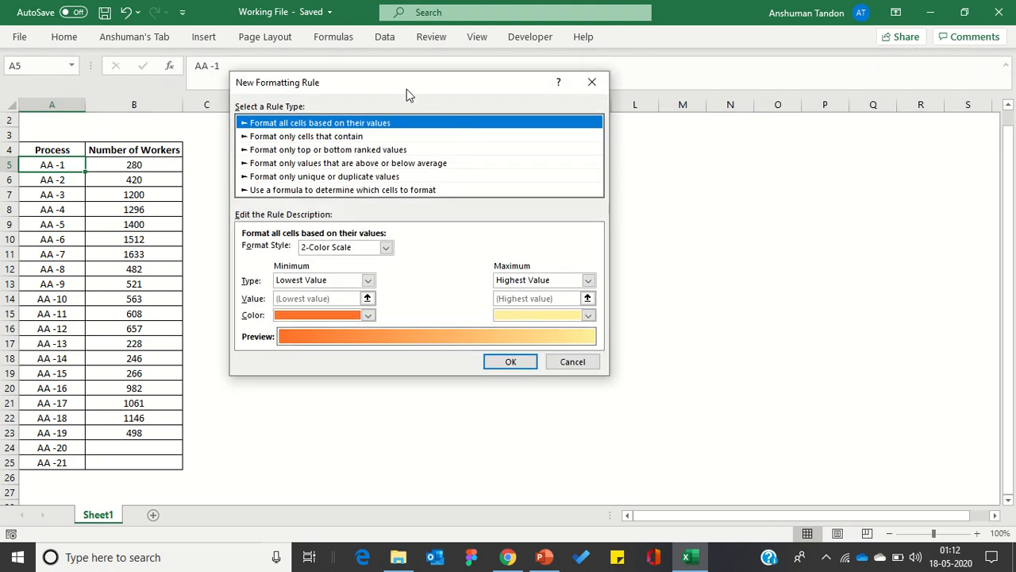
left_click_drag(406, 88, 461, 60)
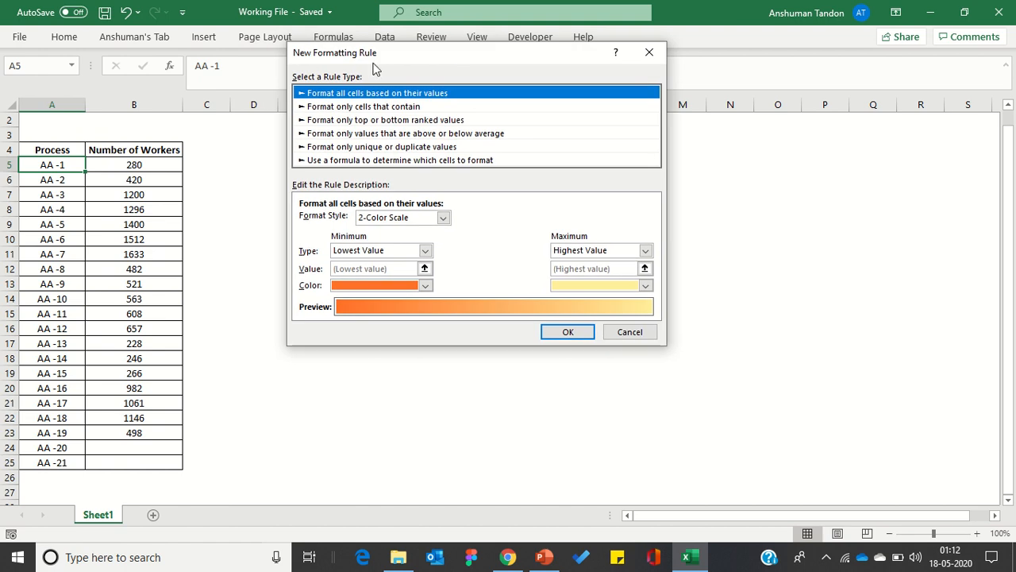
left_click(328, 162)
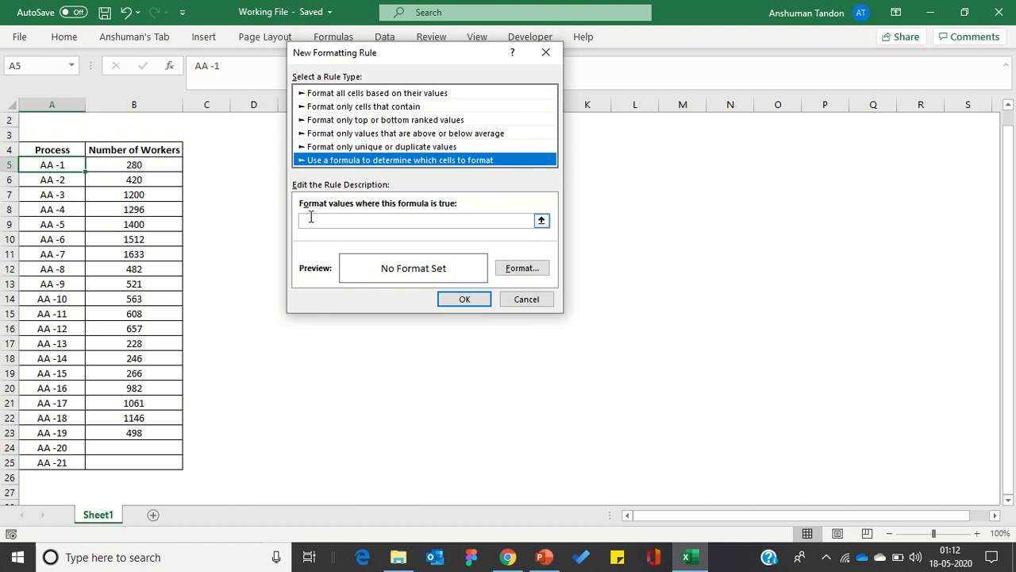
Set the rule's formula to =$B5<=500, with only the column reference absolute.
left_click(385, 225)
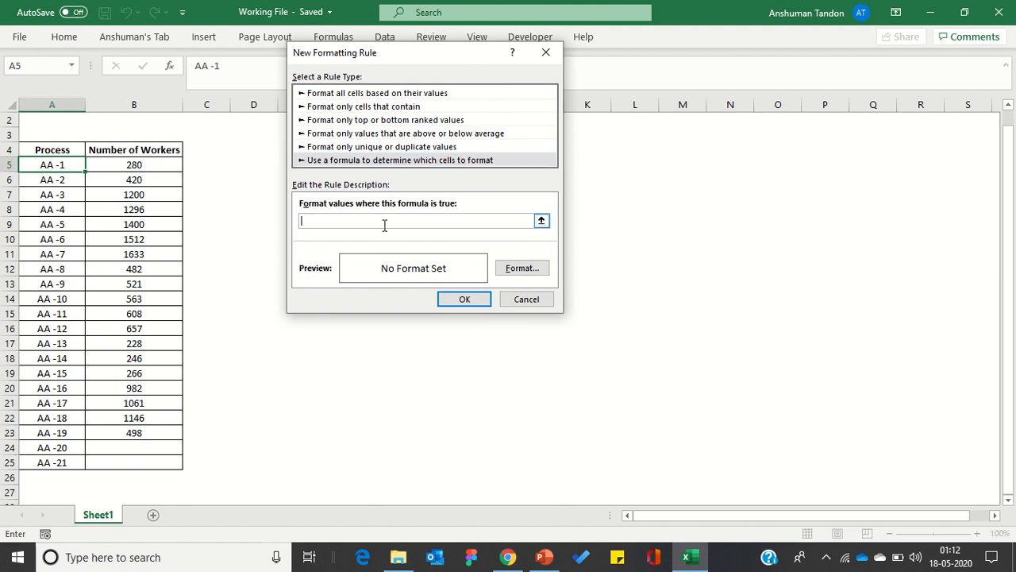
left_click(139, 164)
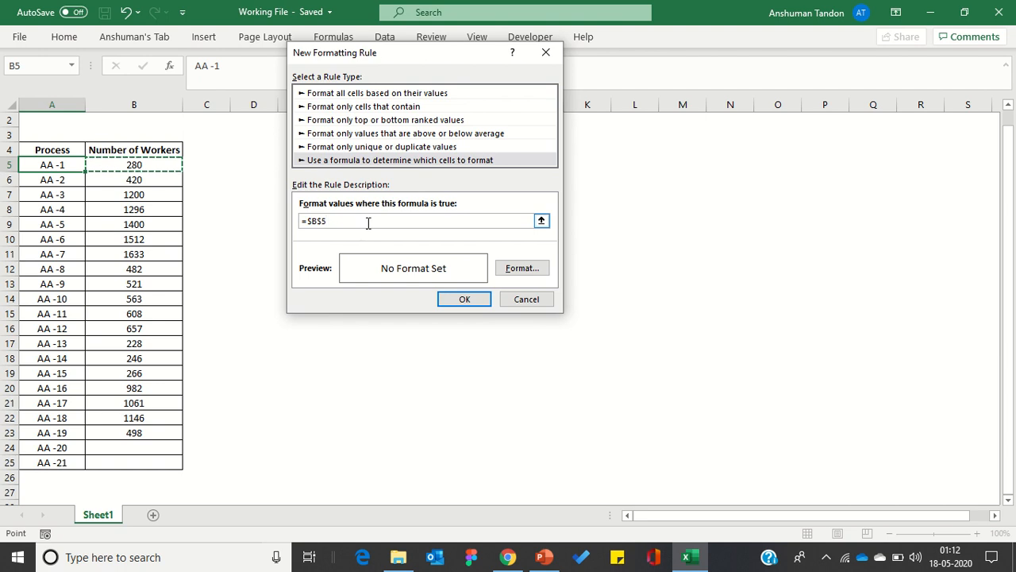
type("<=500")
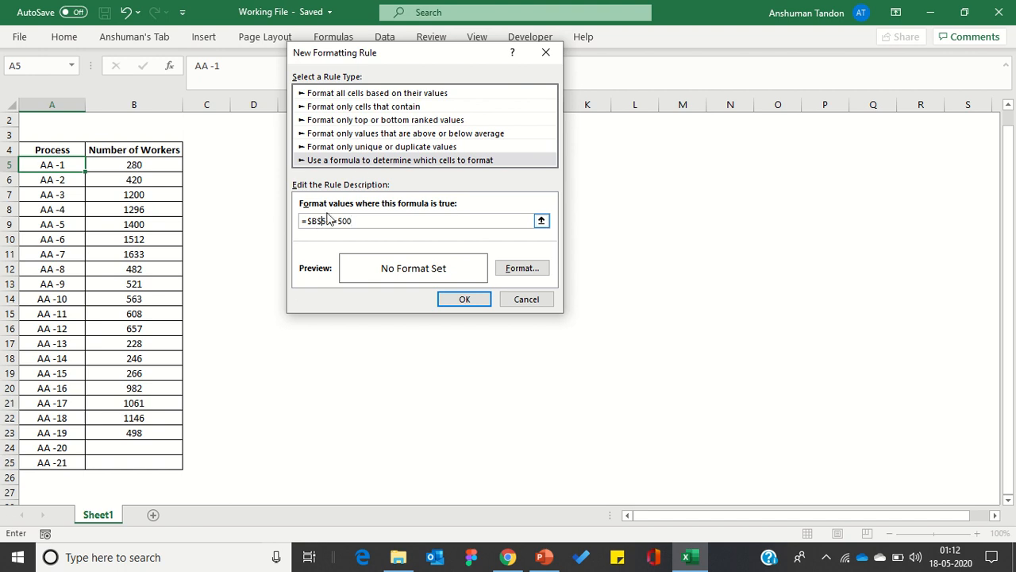
key("BackSpace")
left_click(364, 226)
left_click_drag(374, 52, 392, 90)
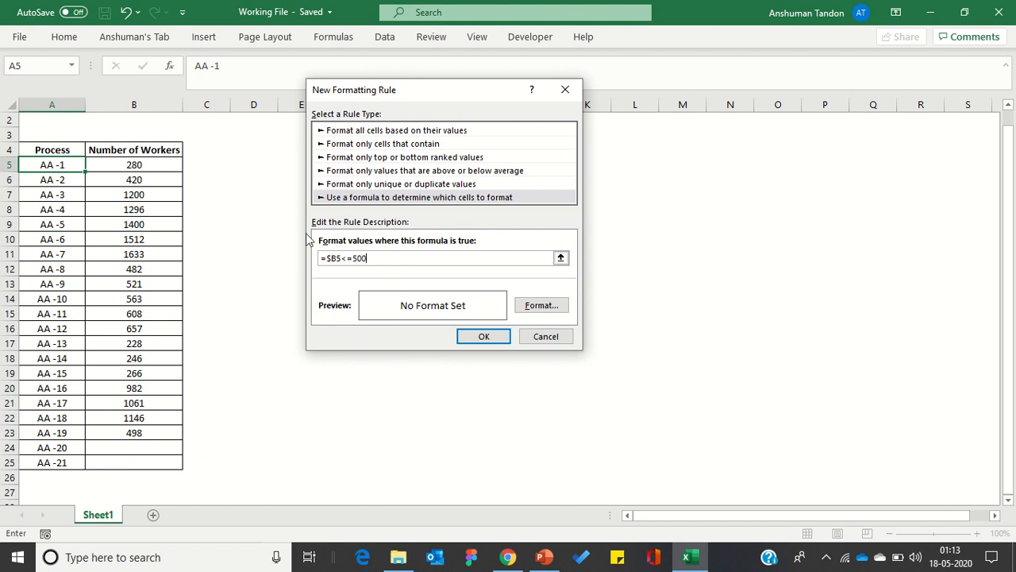
Give the rule a light green background fill and apply it to the cell.
left_click(529, 307)
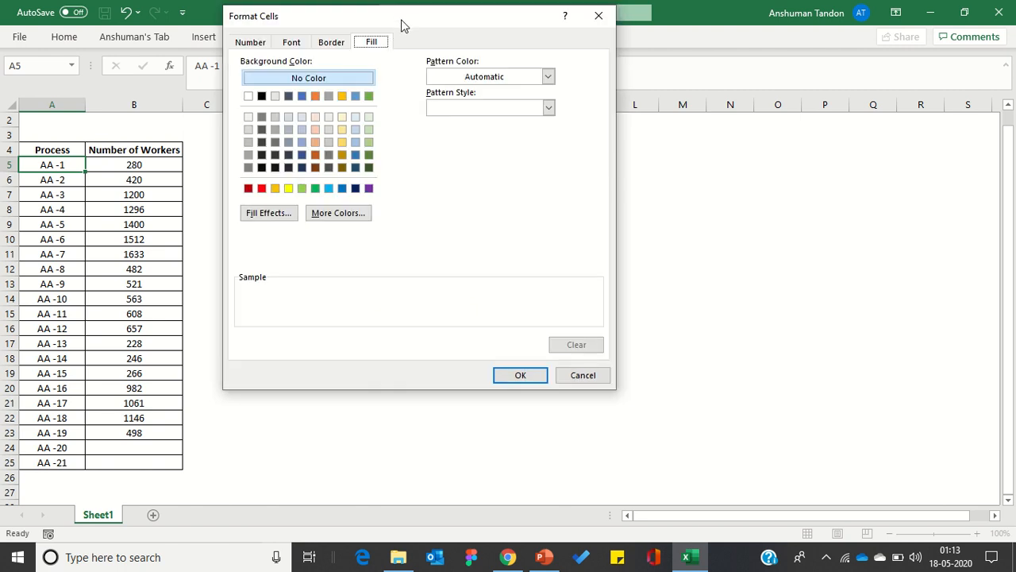
left_click_drag(401, 21, 425, 80)
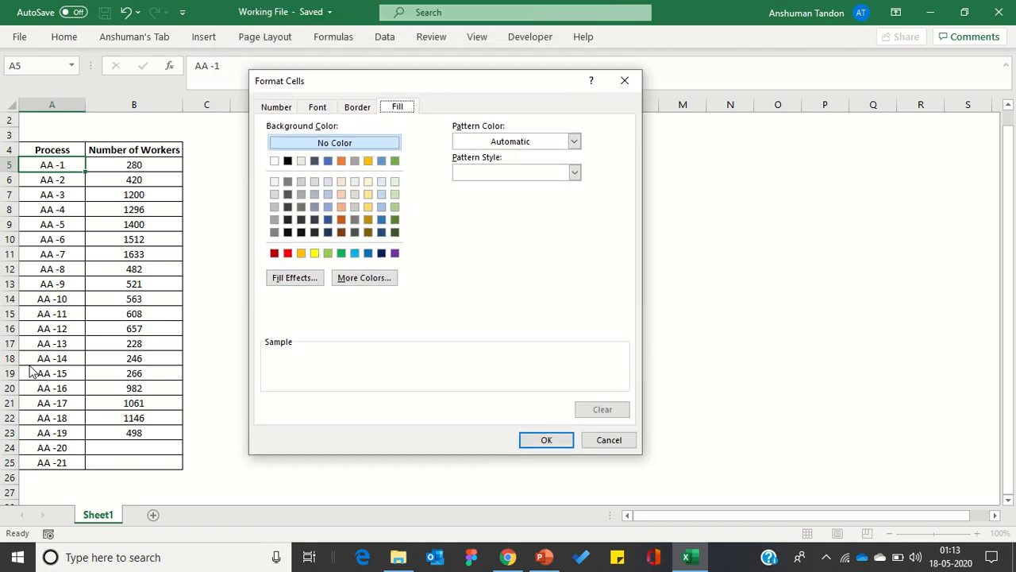
left_click(394, 207)
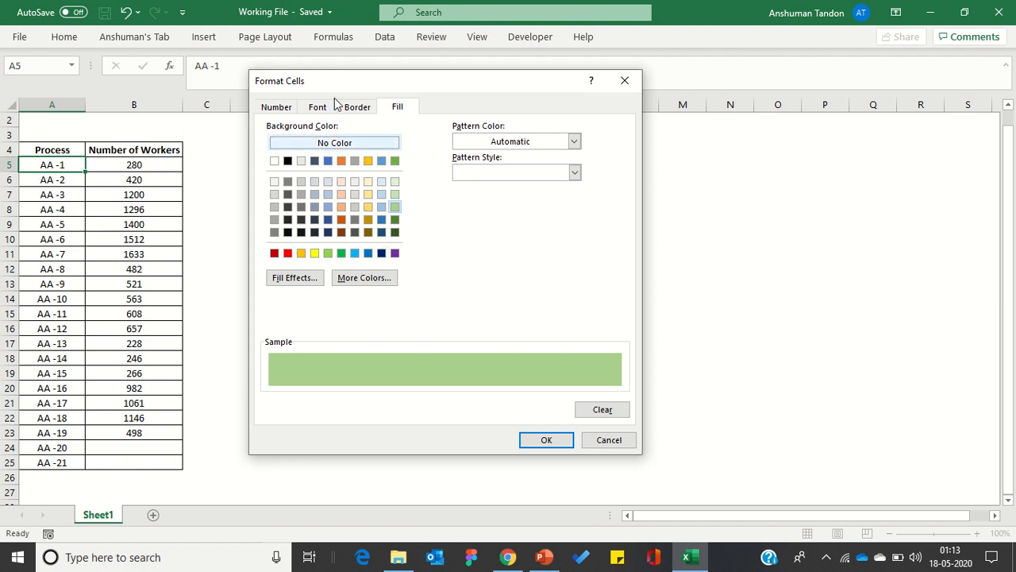
left_click(546, 440)
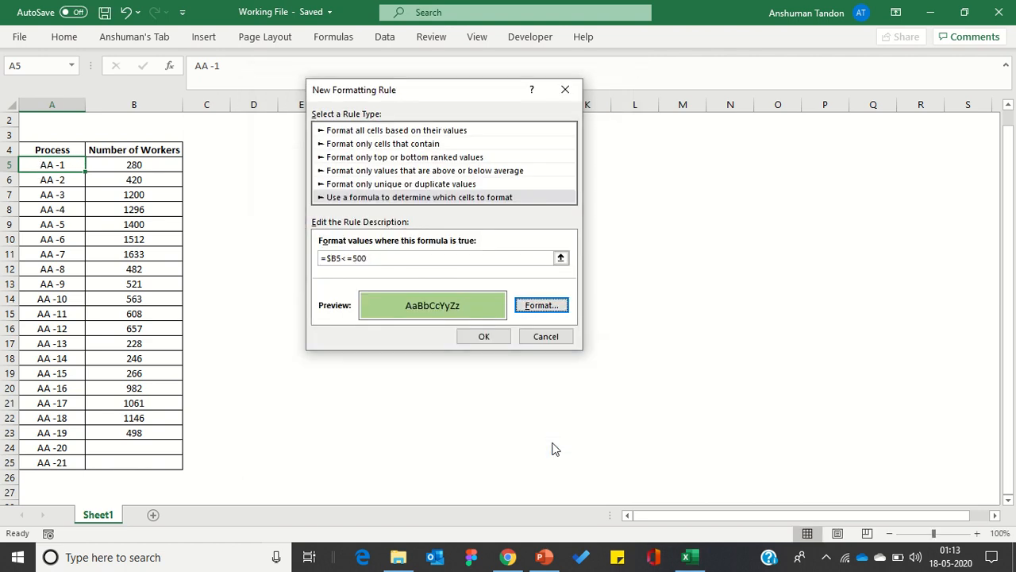
left_click(484, 336)
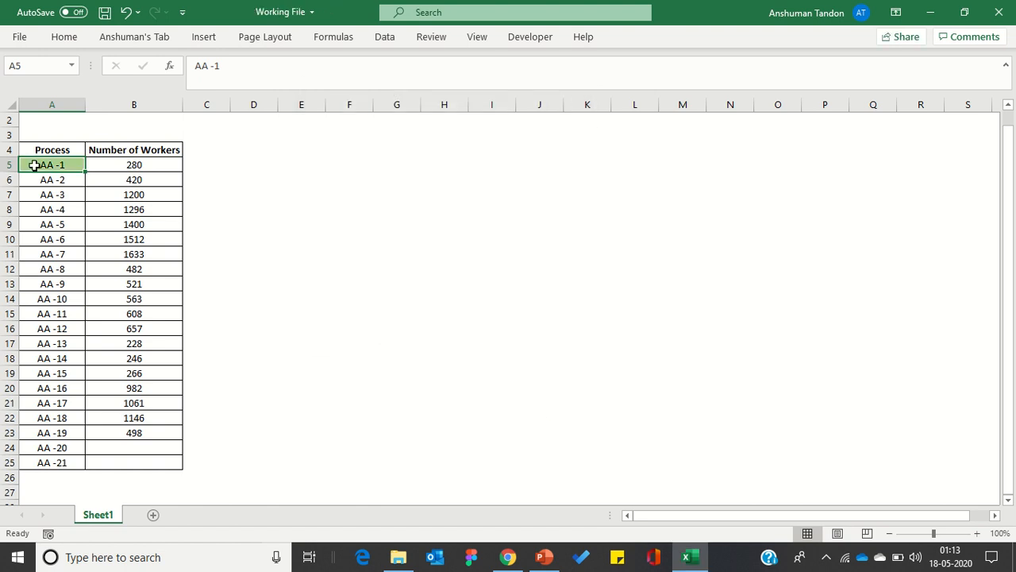
Copy cell A5 and paste only its formats onto all process cells A5:A25, ending copy mode when done.
left_click(120, 165)
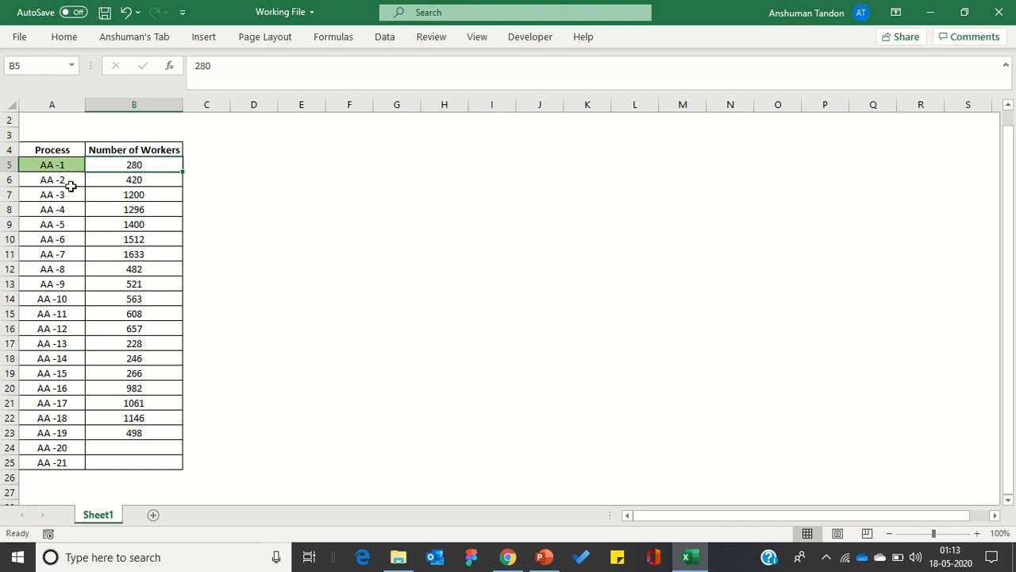
left_click(50, 166)
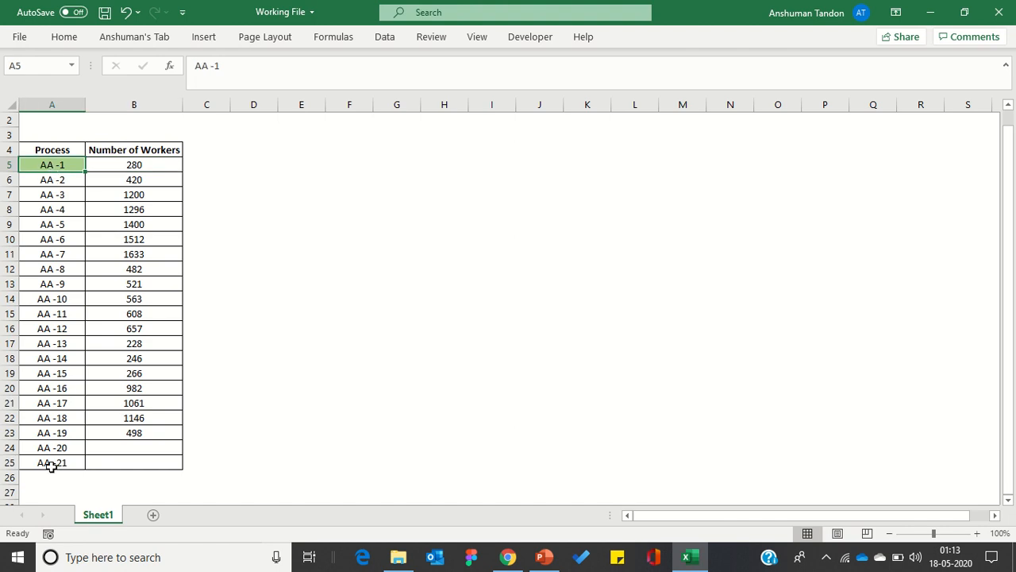
right_click(56, 162)
left_click(95, 131)
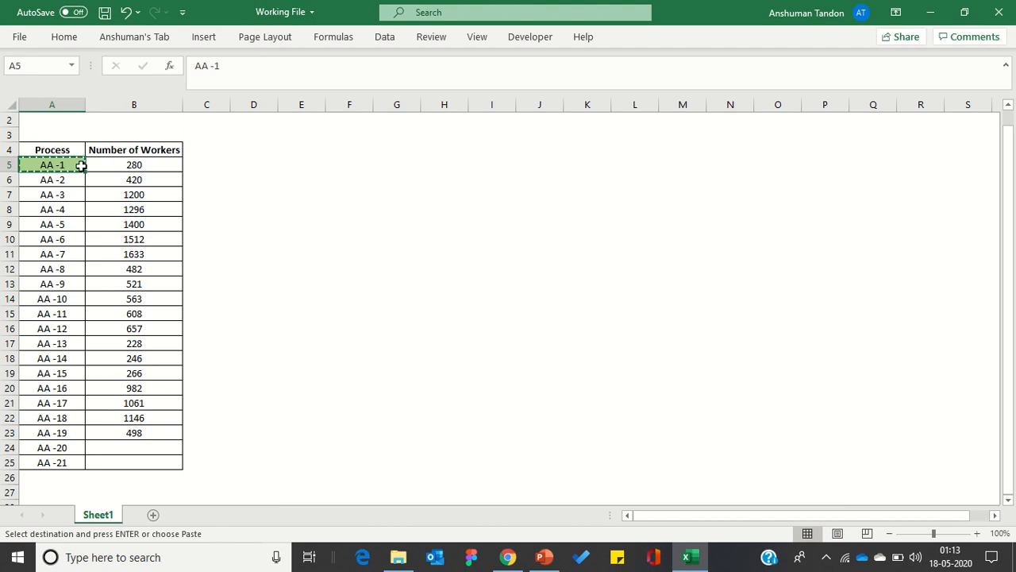
left_click_drag(79, 166, 64, 450)
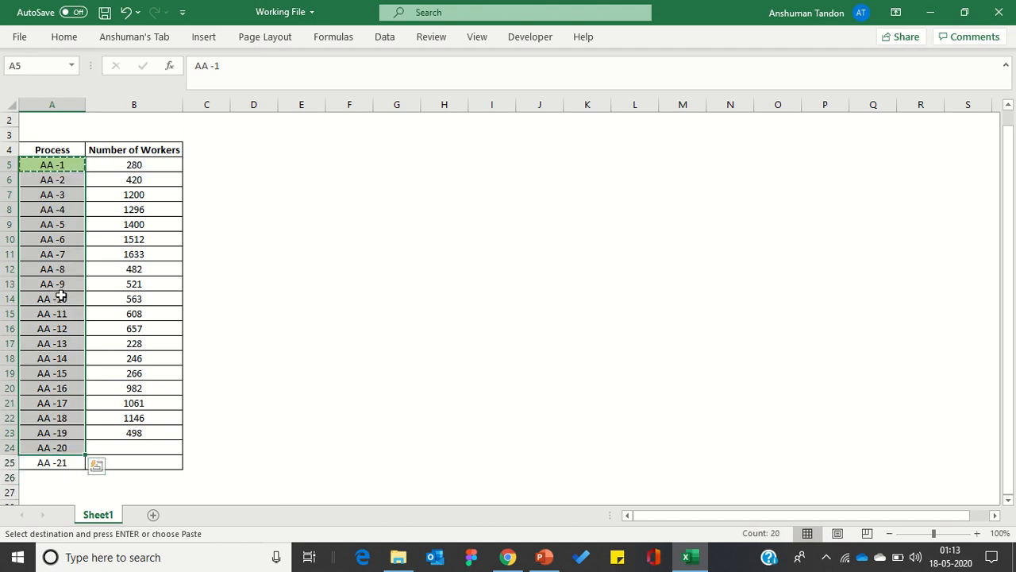
left_click_drag(45, 165, 46, 459)
right_click(57, 256)
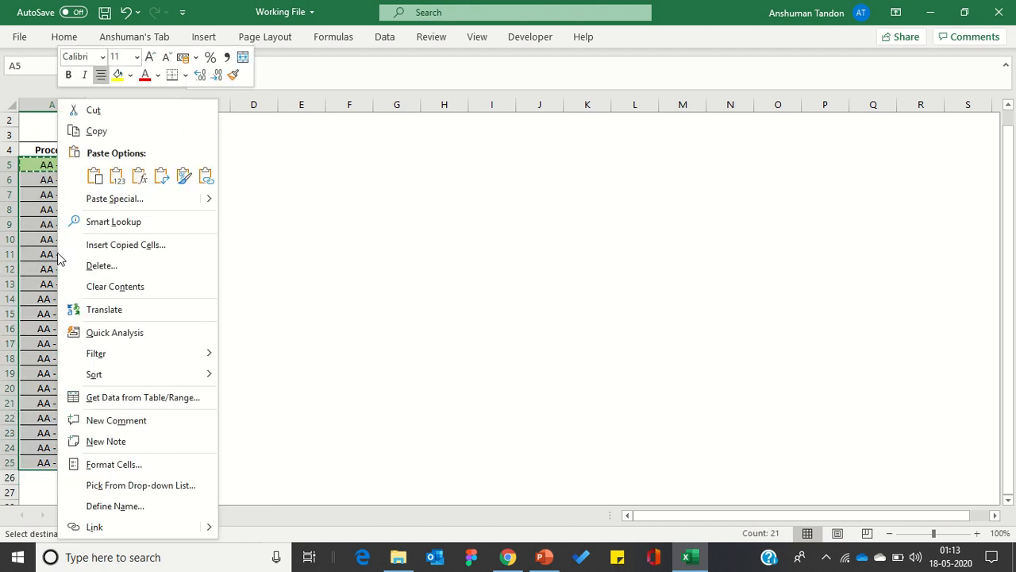
left_click(112, 199)
left_click_drag(71, 89, 385, 159)
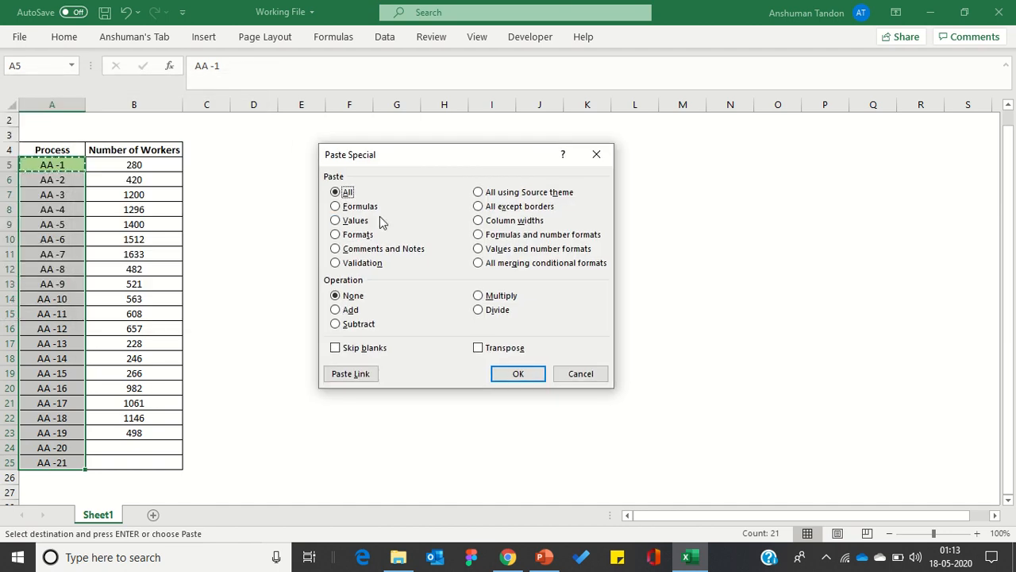
left_click(354, 238)
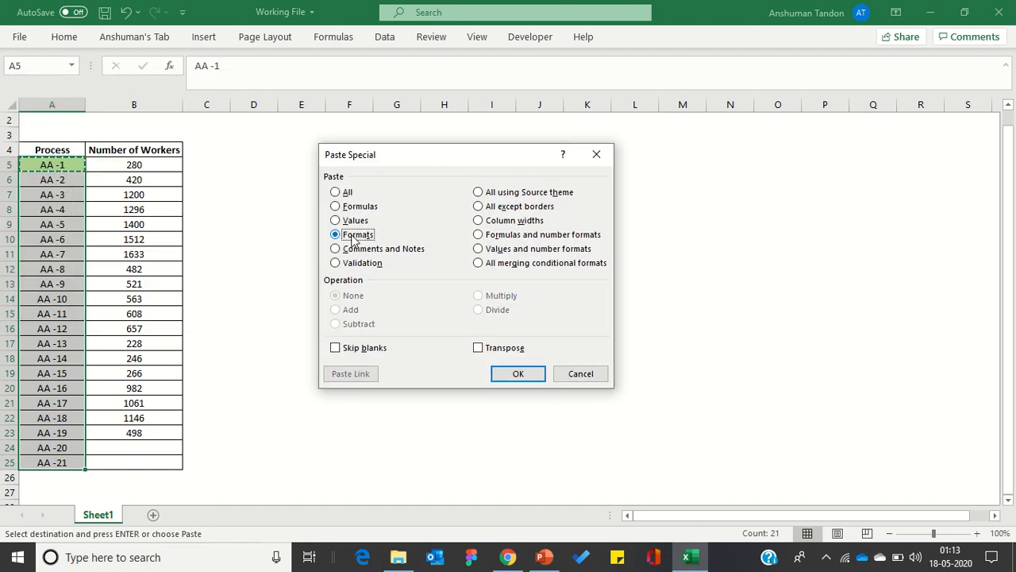
left_click(517, 374)
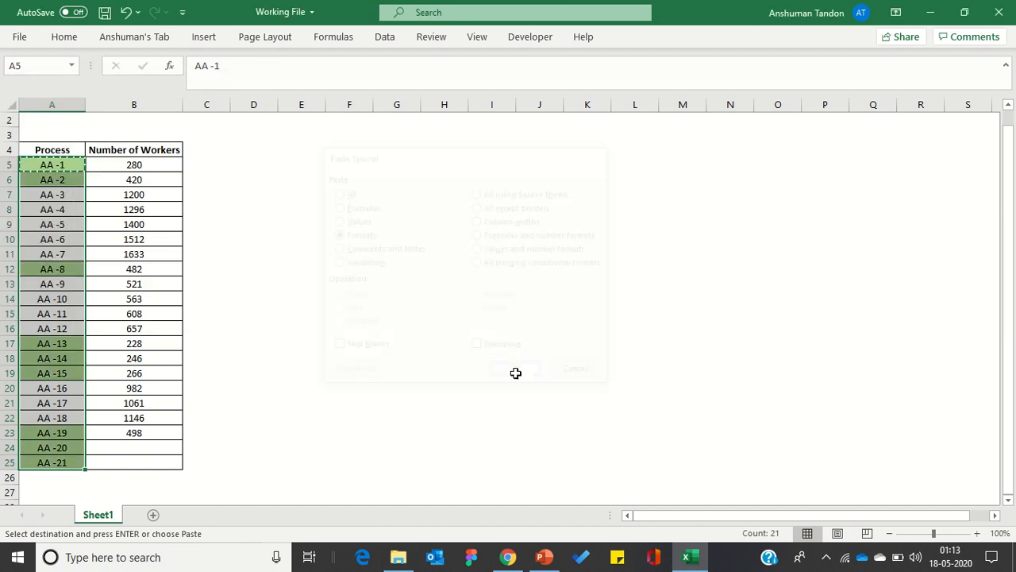
left_click(297, 183)
left_click(197, 228)
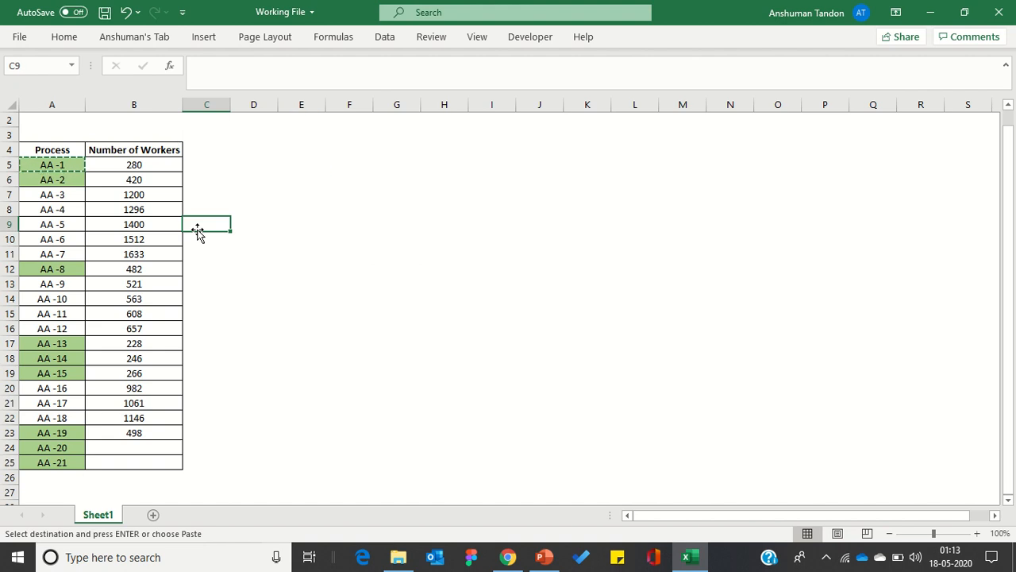
key("Escape")
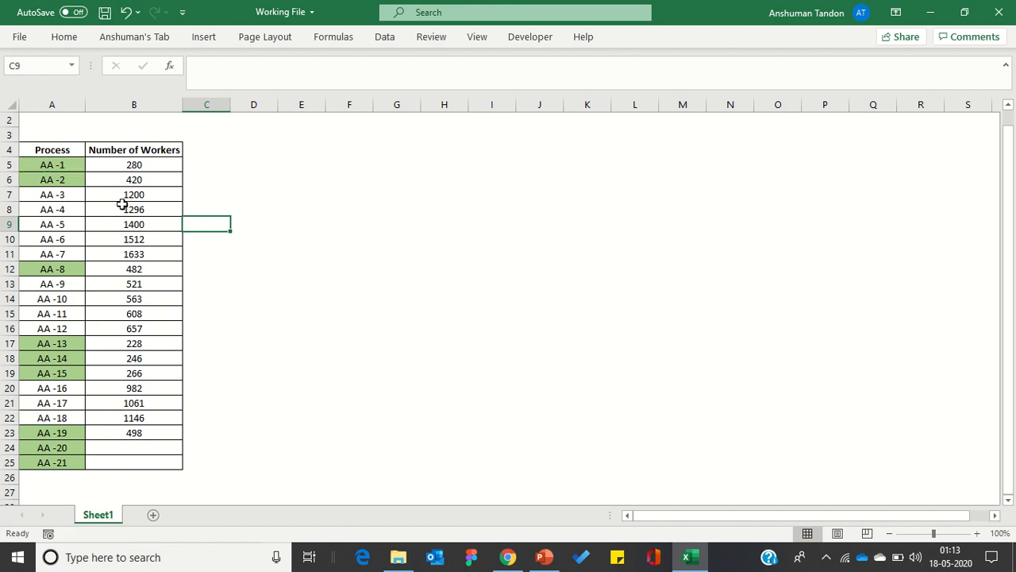
Check the worker counts beside the process names against the rule, including the blank cells B24:B25.
left_click(115, 178)
left_click(107, 164)
left_click(139, 257)
left_click(118, 372)
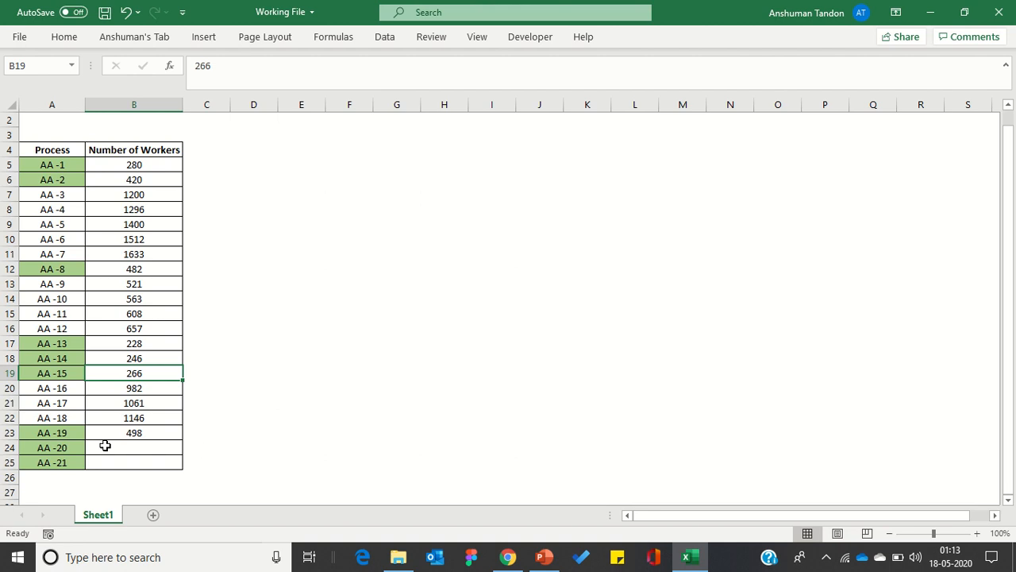
left_click_drag(101, 447, 104, 457)
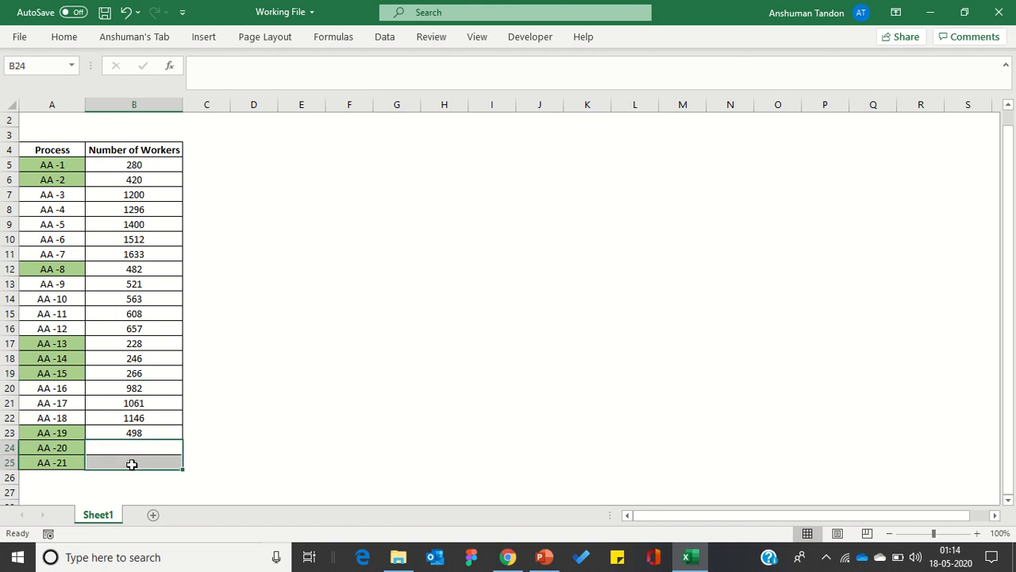
left_click(106, 448)
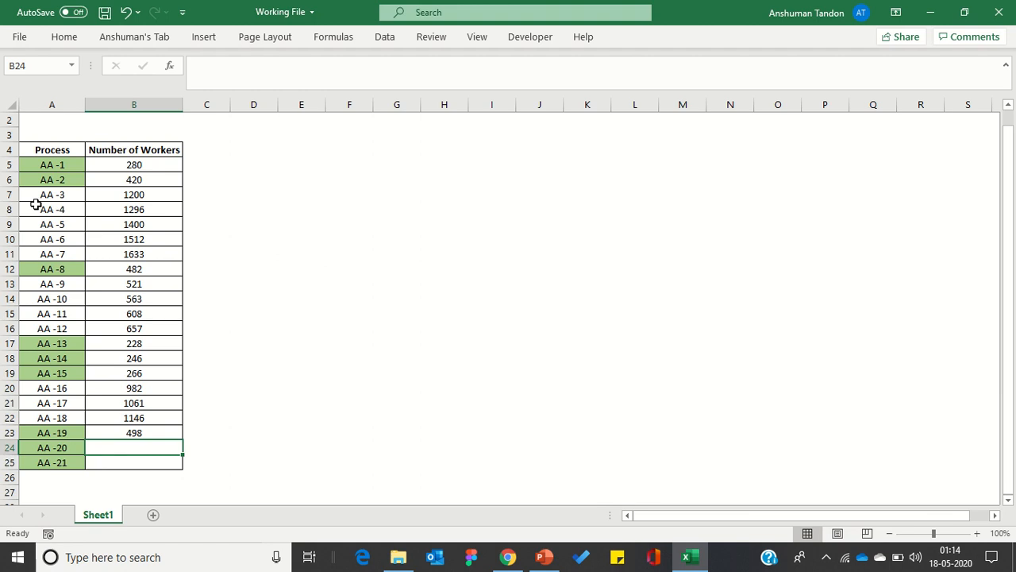
Open the existing conditional formatting rule of process cells A5:A25 for editing.
left_click_drag(36, 165, 68, 458)
left_click(64, 37)
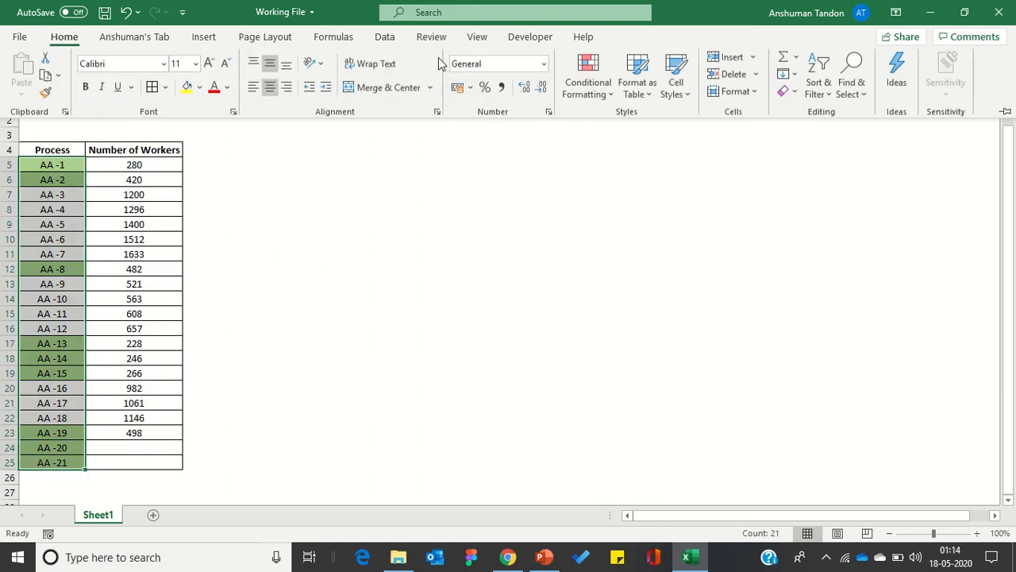
left_click(600, 94)
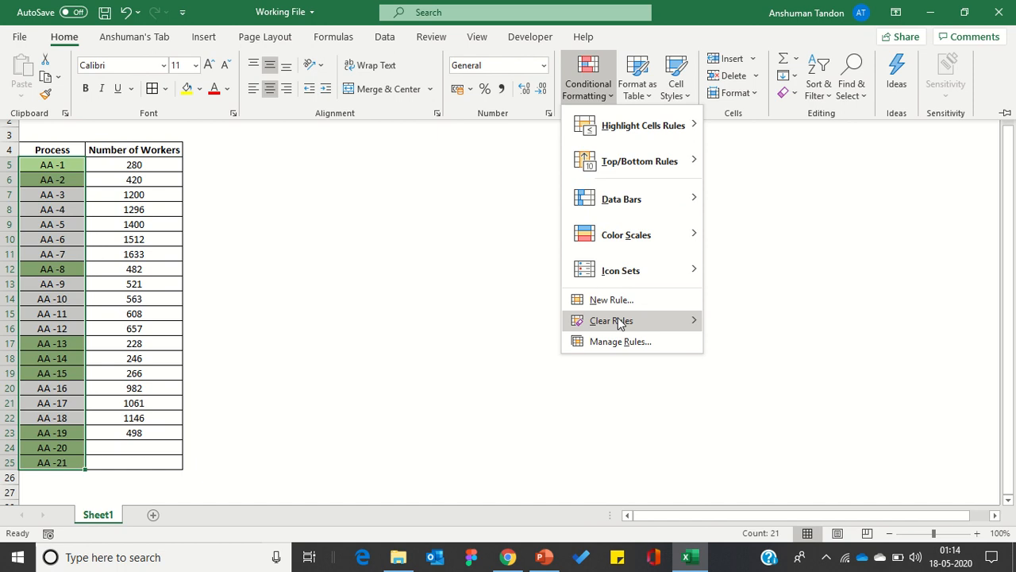
left_click(613, 347)
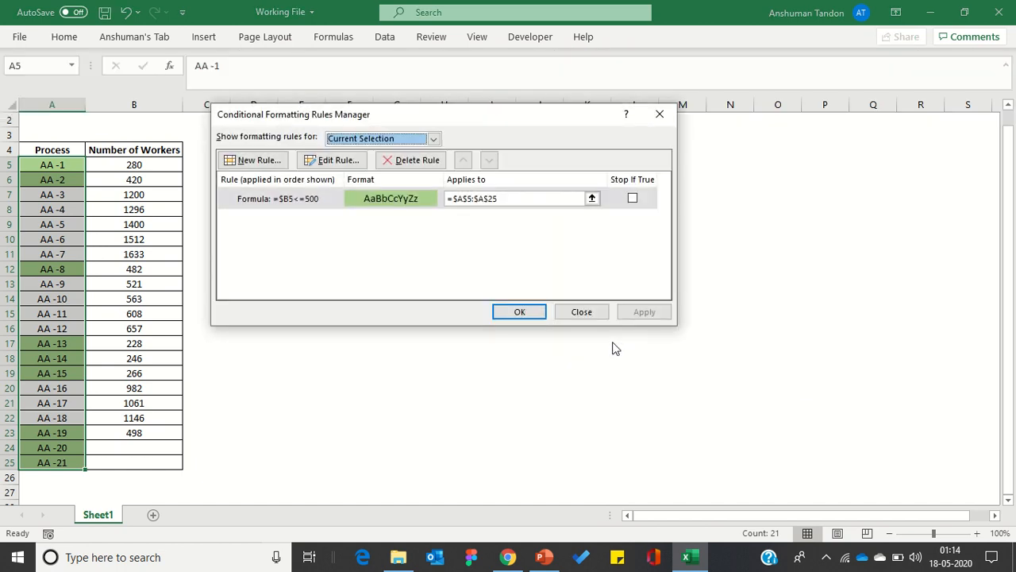
left_click(401, 199)
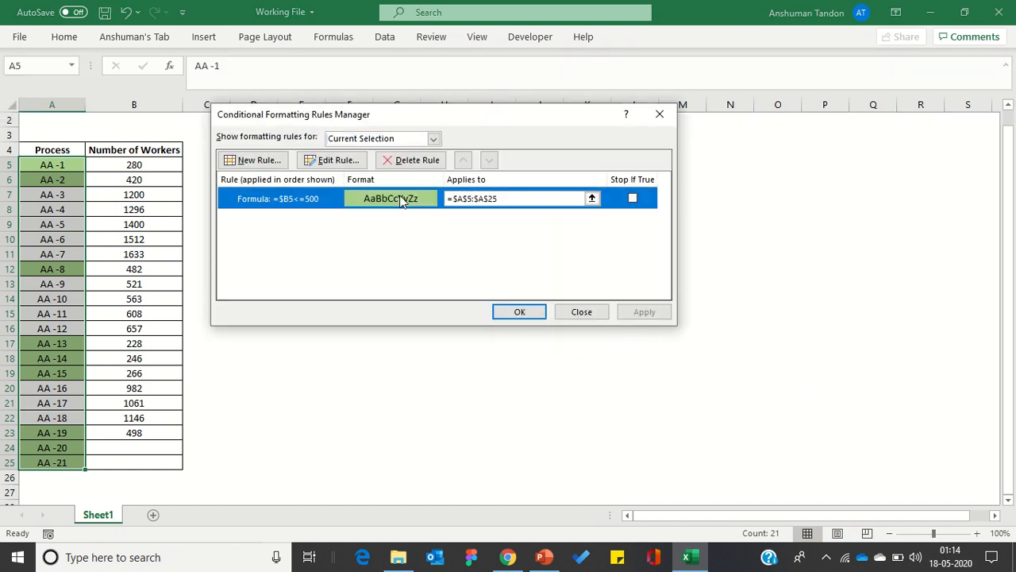
left_click(353, 162)
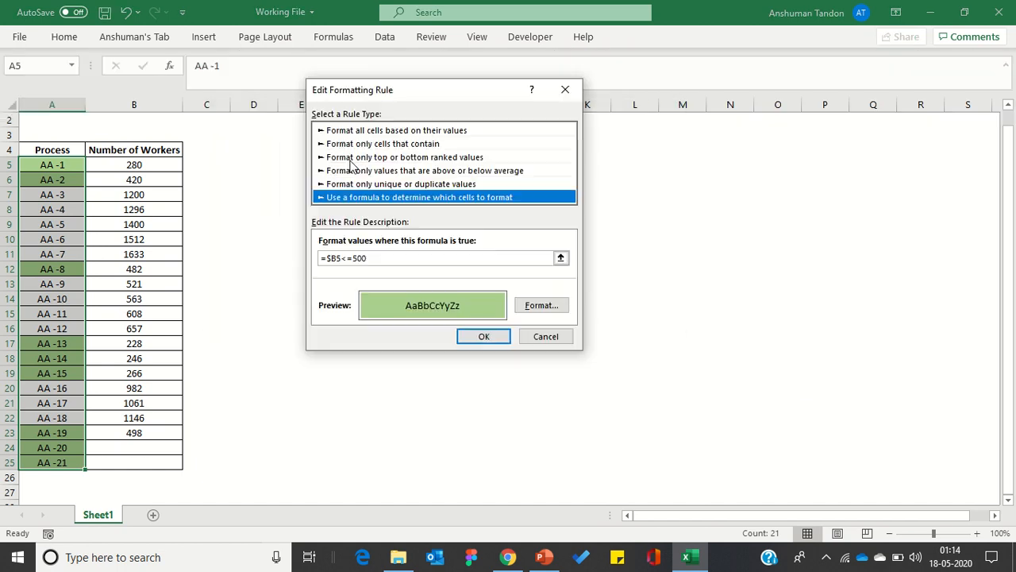
Change the rule's formula to =AND($B5<=500,$B5<>"") so blank worker counts are excluded, and apply it to the cells.
left_click(327, 259)
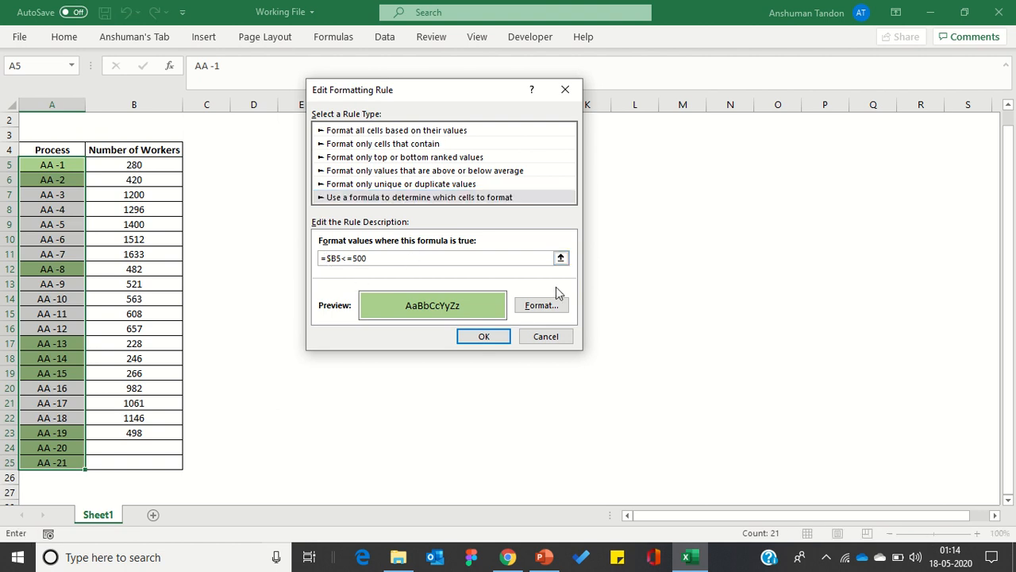
type("And")
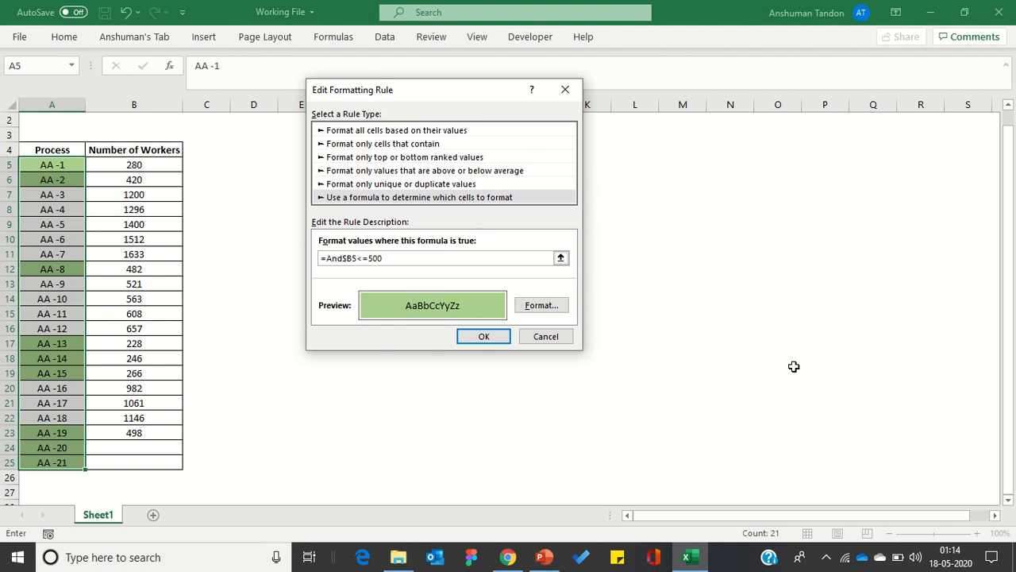
type("(")
left_click(484, 336)
left_click(640, 314)
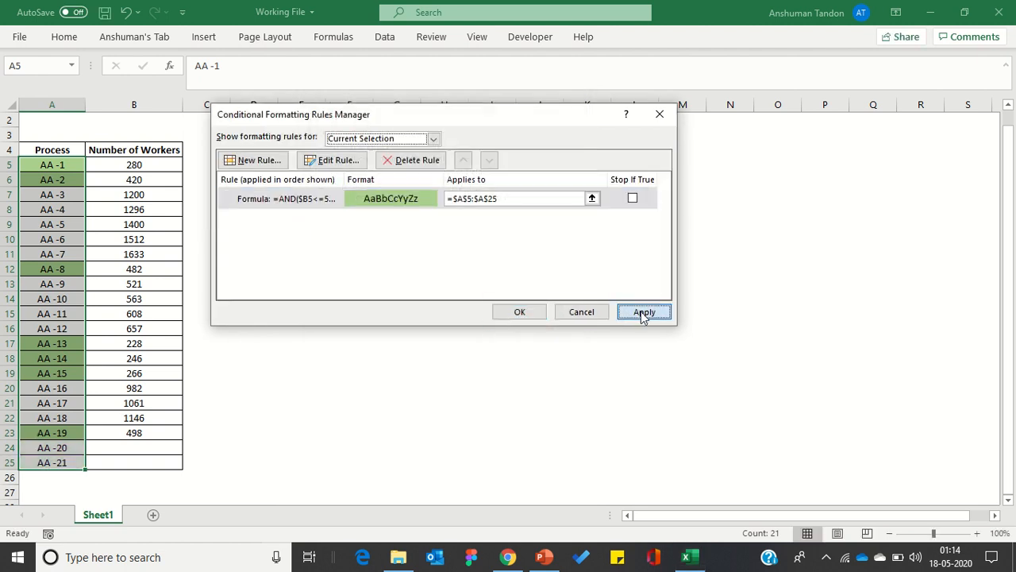
left_click(508, 311)
Fill the blank worker counts with 982 for AA -20 in B24 and 468 for AA -21 in B25.
left_click_drag(160, 454, 131, 462)
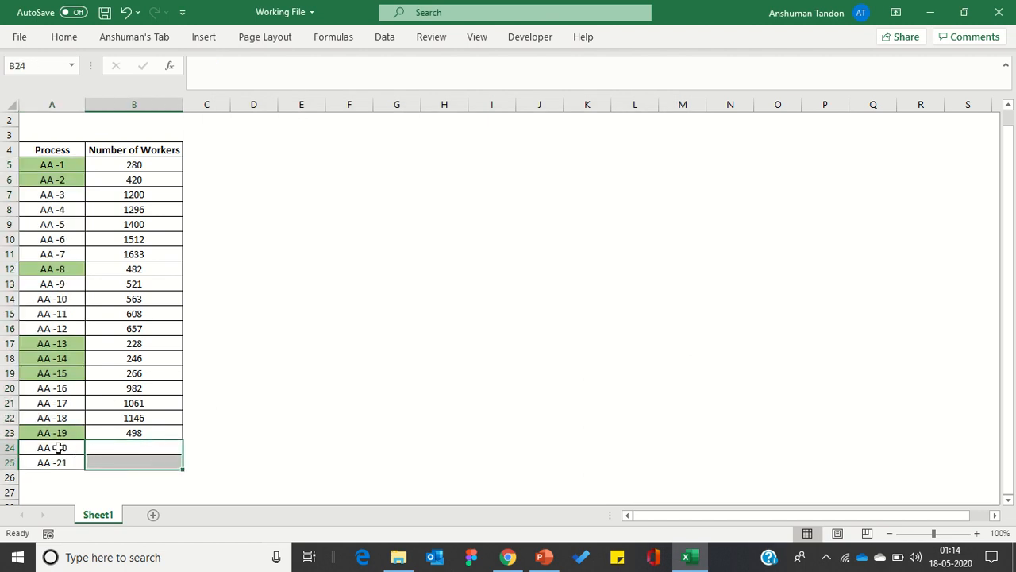
left_click_drag(58, 447, 127, 455)
left_click(124, 449)
left_click(116, 450)
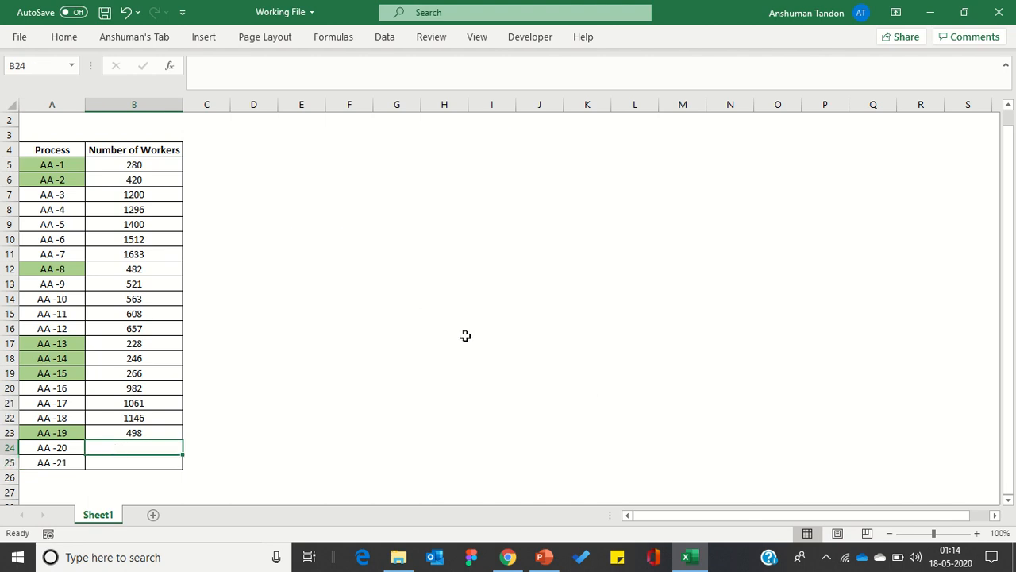
type("982")
key("Return")
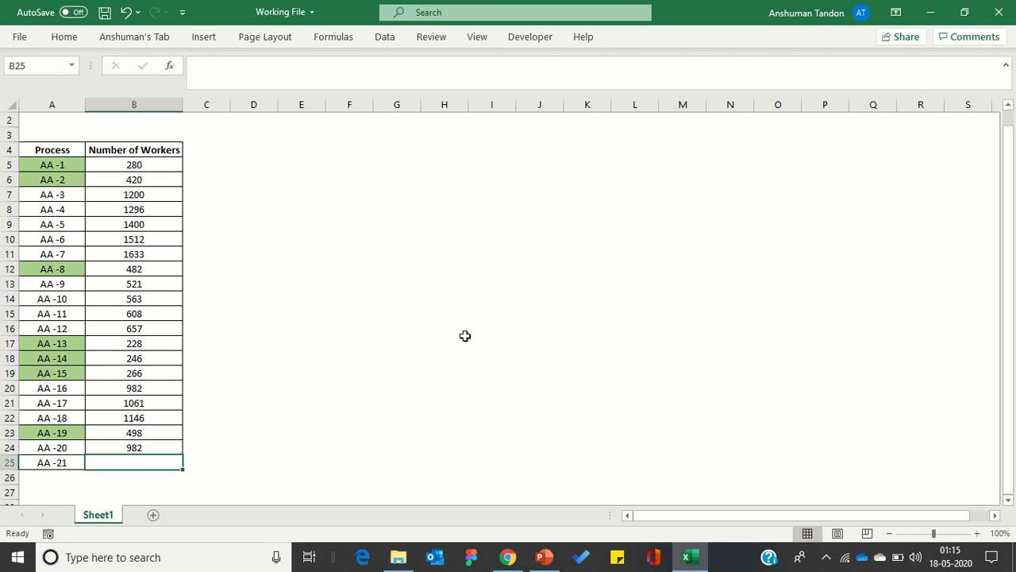
type("4")
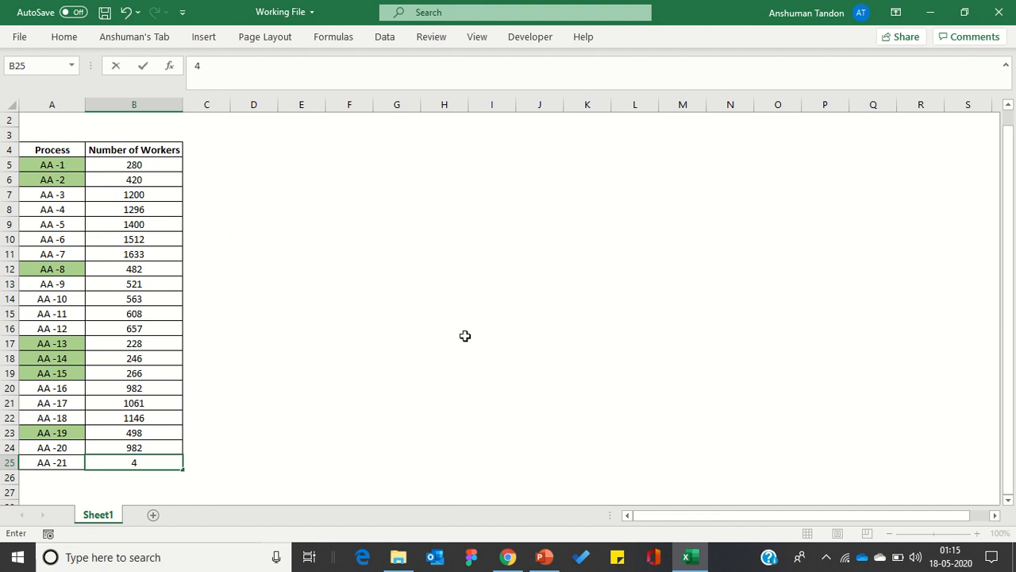
type("68")
key("Return")
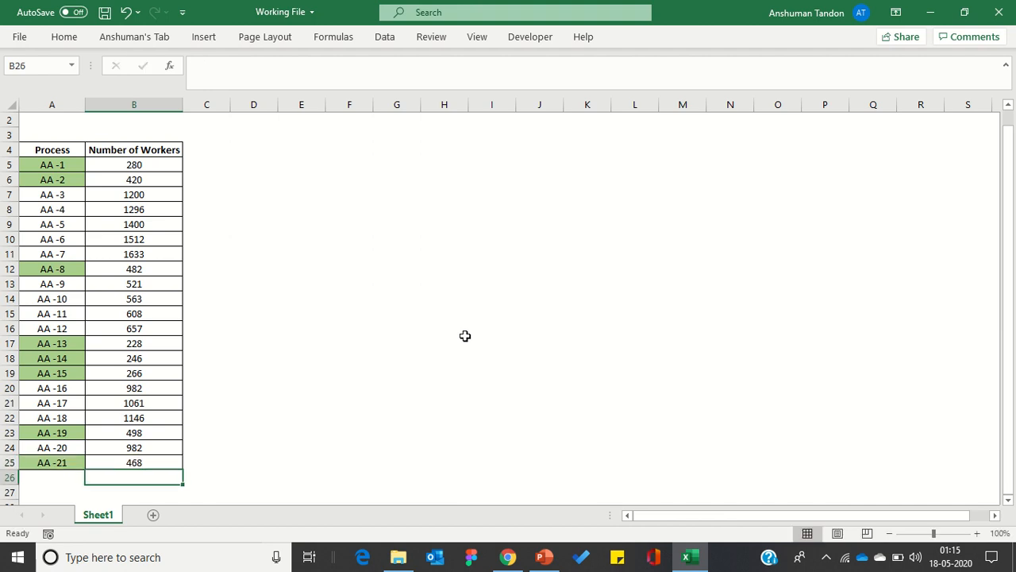
Set the number of workers for process AA -5 in B9 to 242 and check its highlighting.
left_click(142, 220)
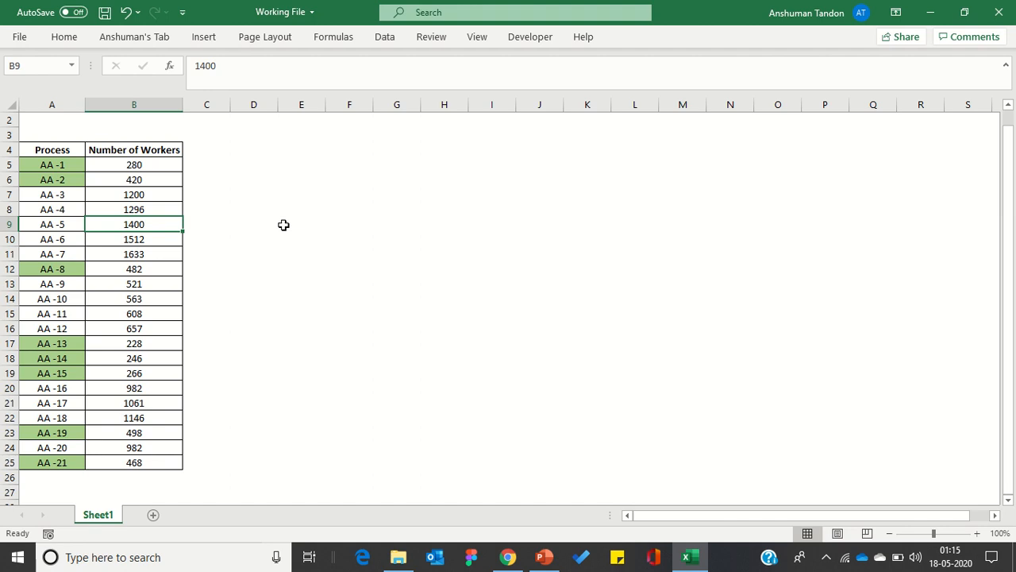
type("2")
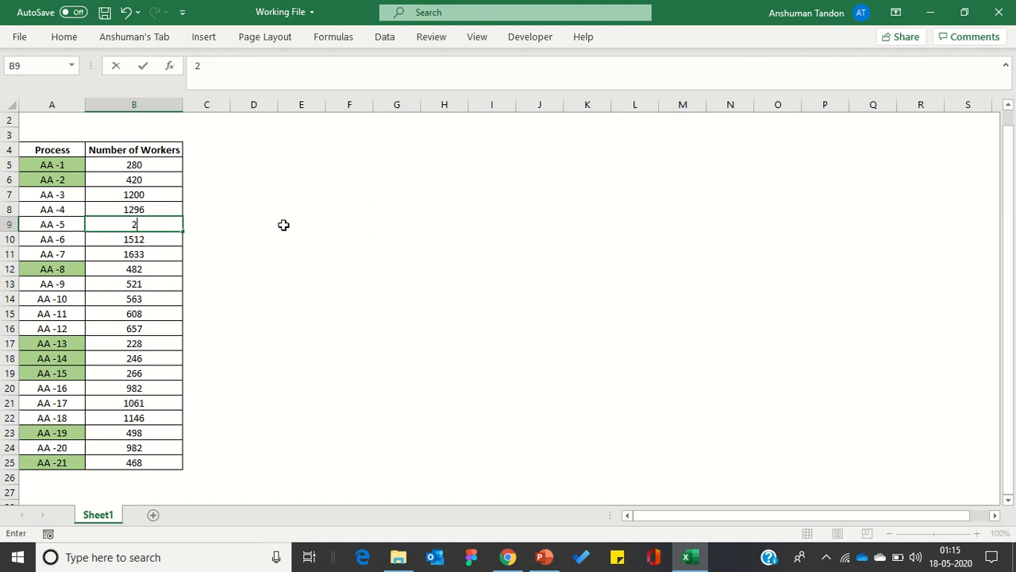
type("42")
key("Return")
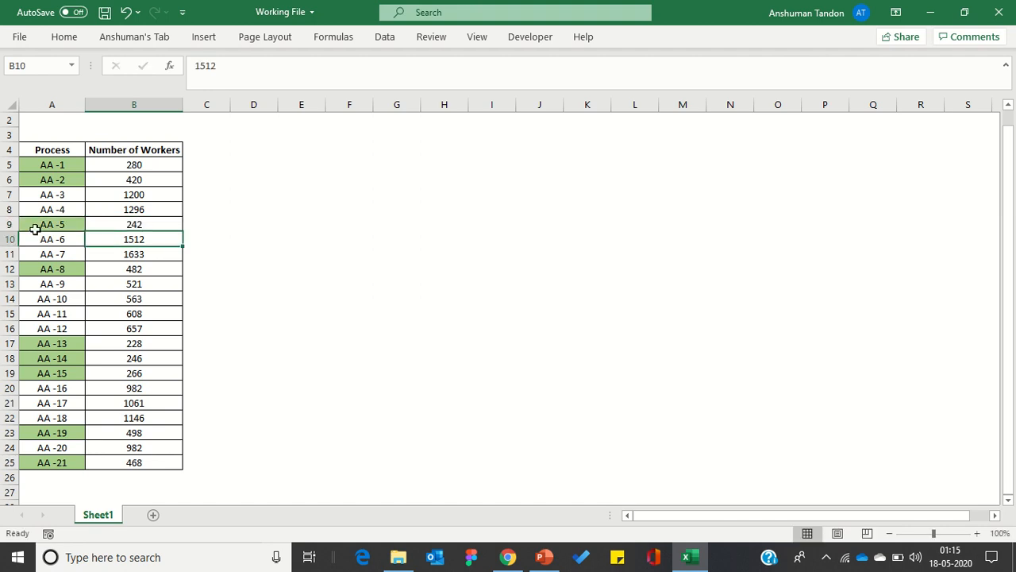
left_click(42, 231)
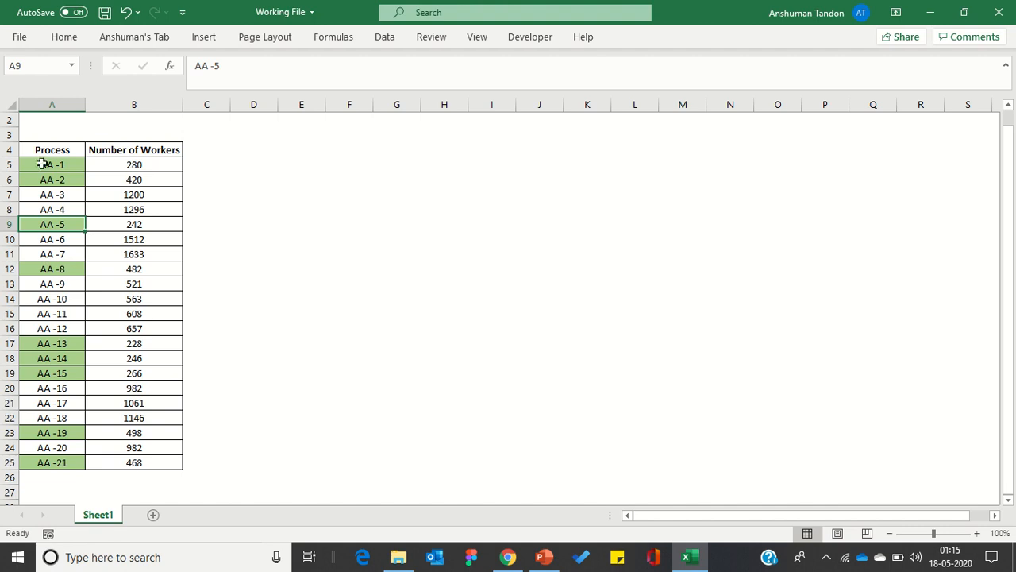
left_click_drag(37, 151, 157, 459)
left_click(136, 254)
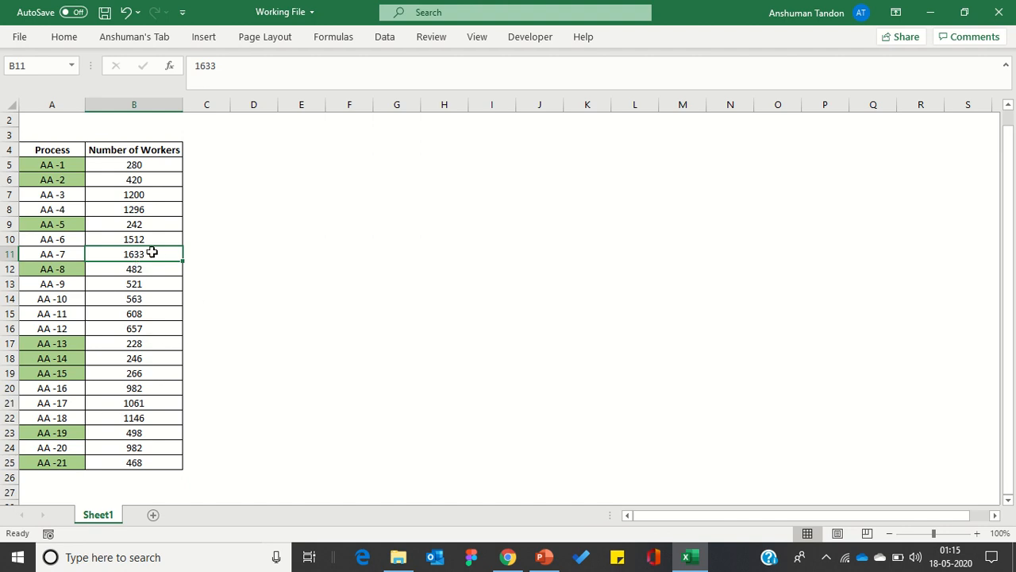
left_click(53, 255)
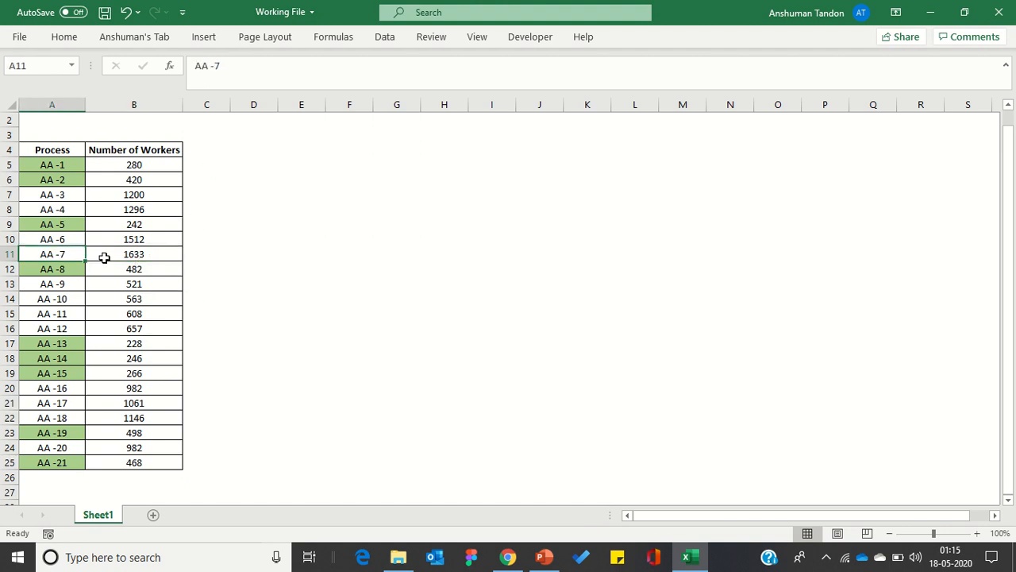
left_click(148, 253)
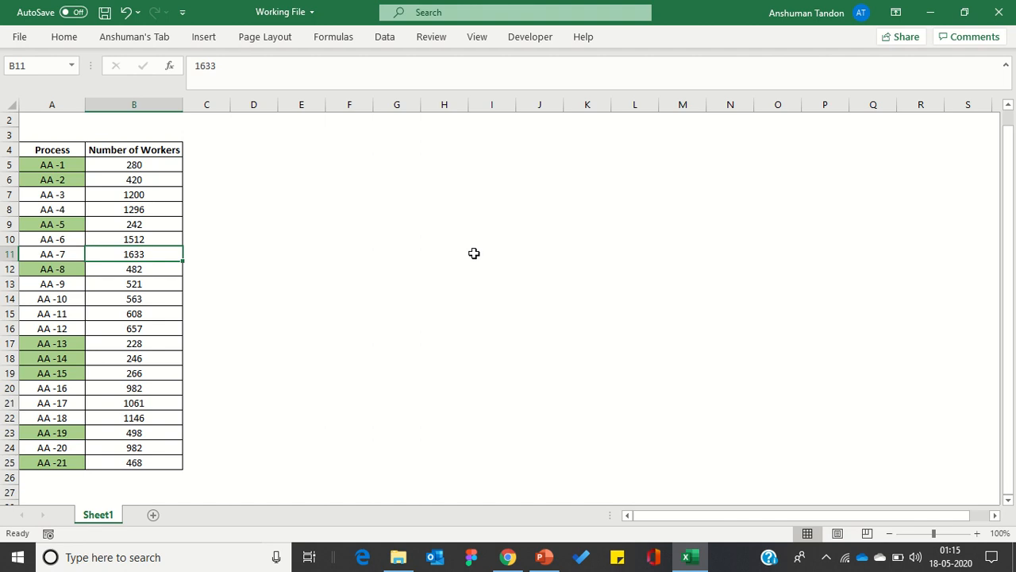